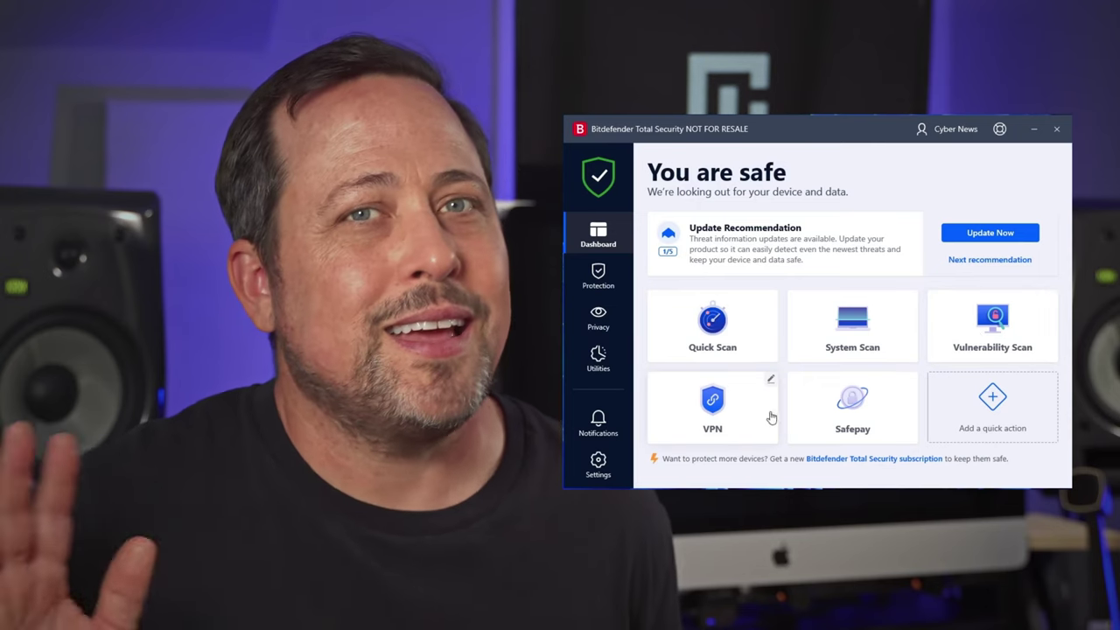
# Step: Scroll through the Protection feature list, then switch to Privacy to show Safepay, VPN and Password Manager
pyautogui.click(605, 283)
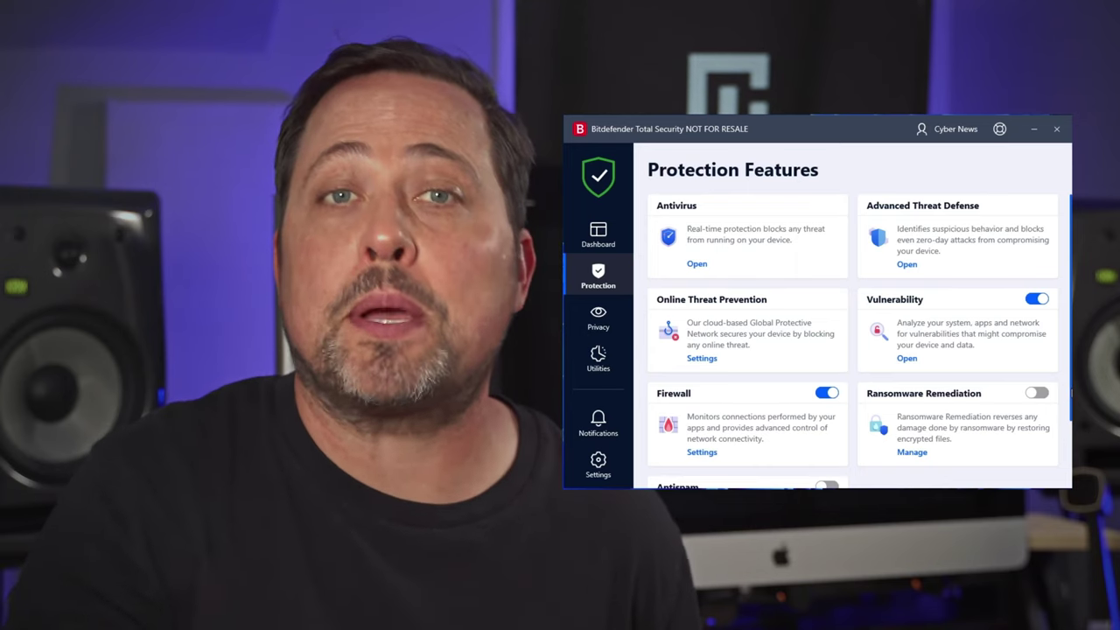
pyautogui.scroll(-2, 716, 467)
pyautogui.click(598, 319)
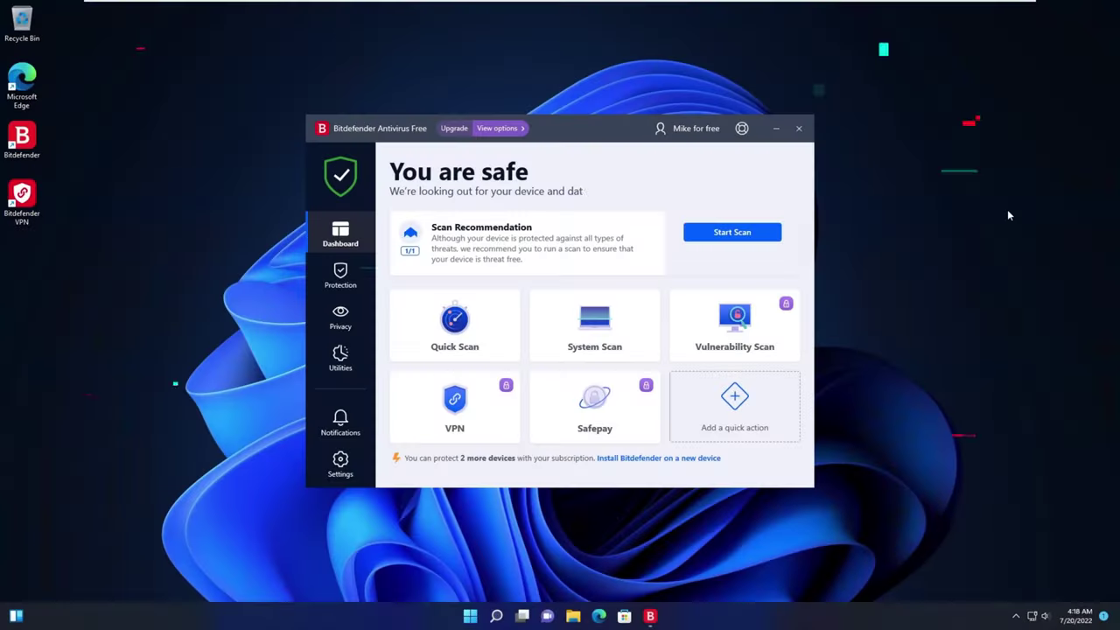
# Step: Glance at the Antivirus page, then scroll the Online Threat Prevention web protection toggles
pyautogui.click(340, 278)
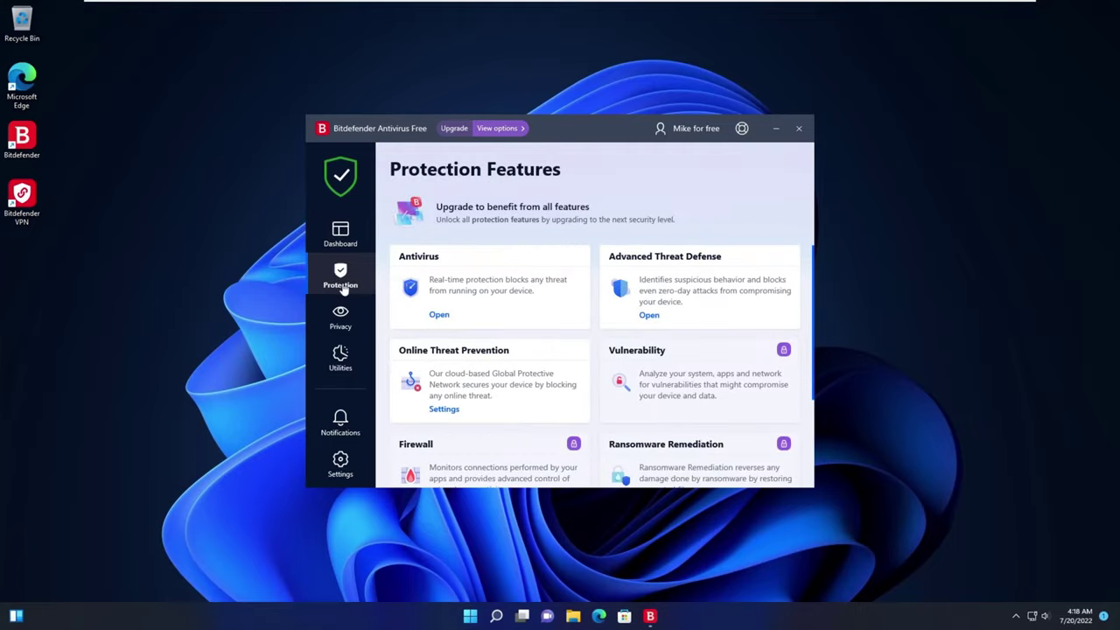
pyautogui.click(433, 315)
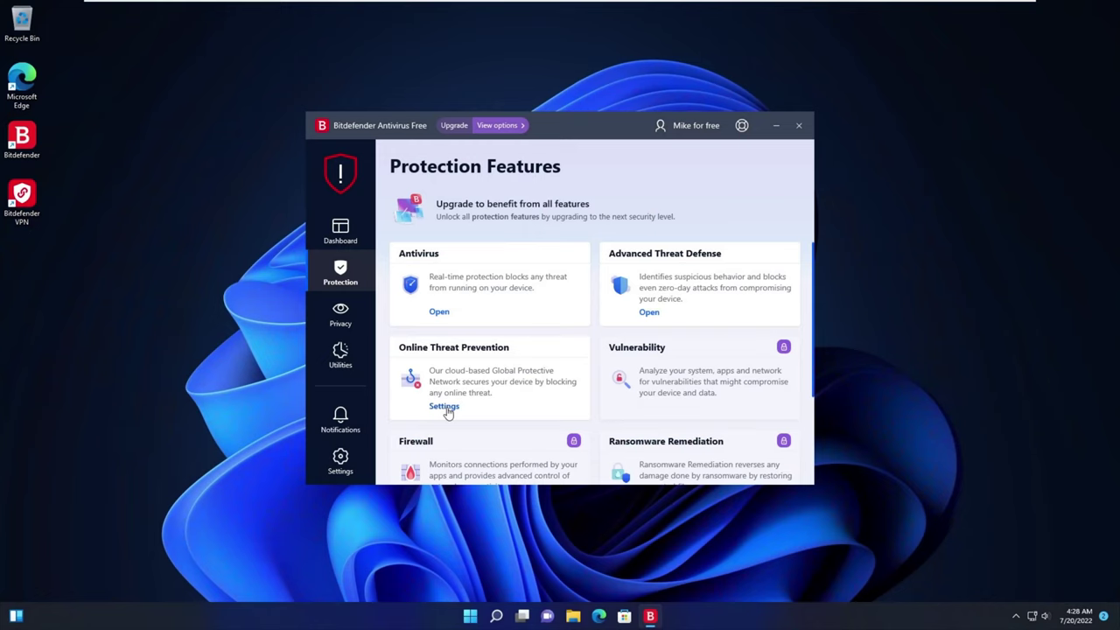
pyautogui.click(443, 406)
pyautogui.scroll(3, 429, 339)
pyautogui.scroll(1, 429, 338)
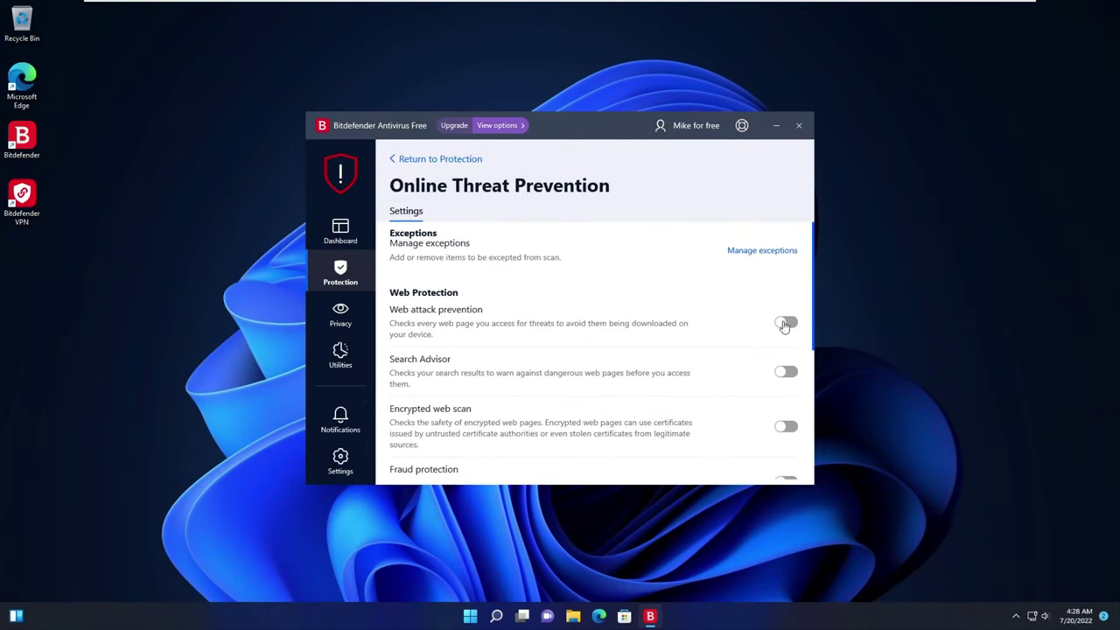
pyautogui.moveTo(814, 307); pyautogui.dragTo(812, 353)
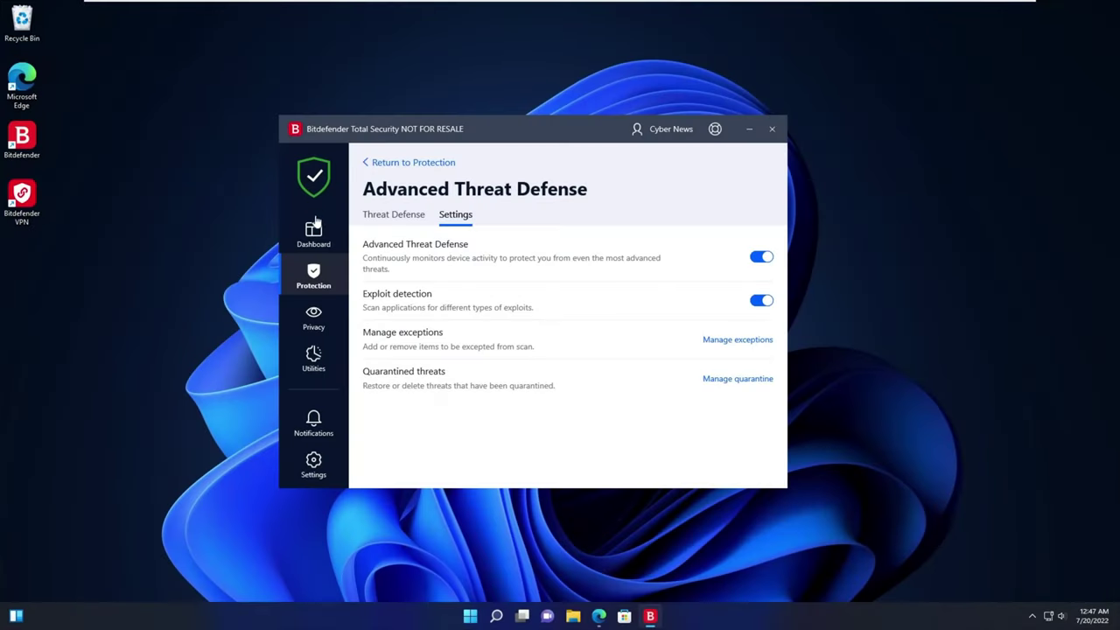
# Step: Open Ransomware Remediation's Manage page, check its Settings and Exceptions tabs, and begin adding an exception
pyautogui.click(315, 231)
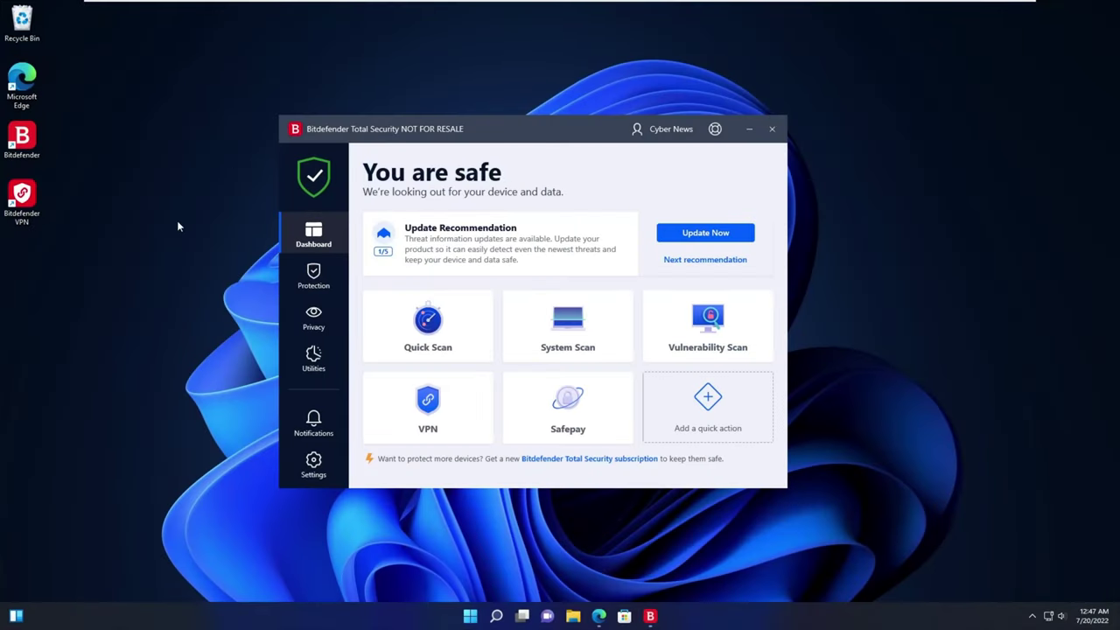
pyautogui.click(315, 282)
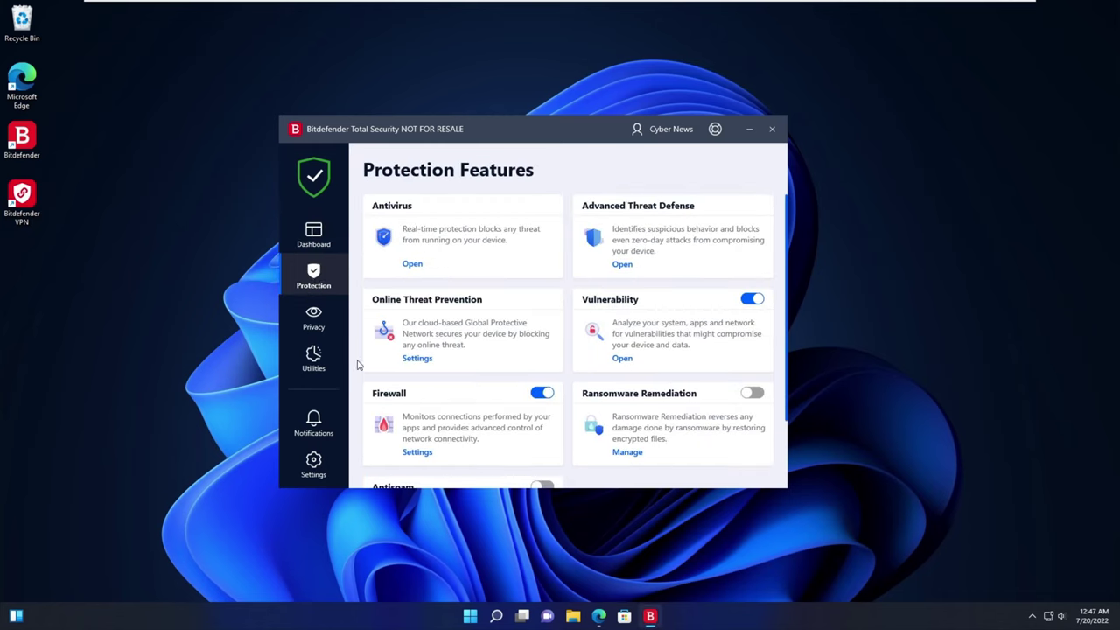
pyautogui.click(626, 453)
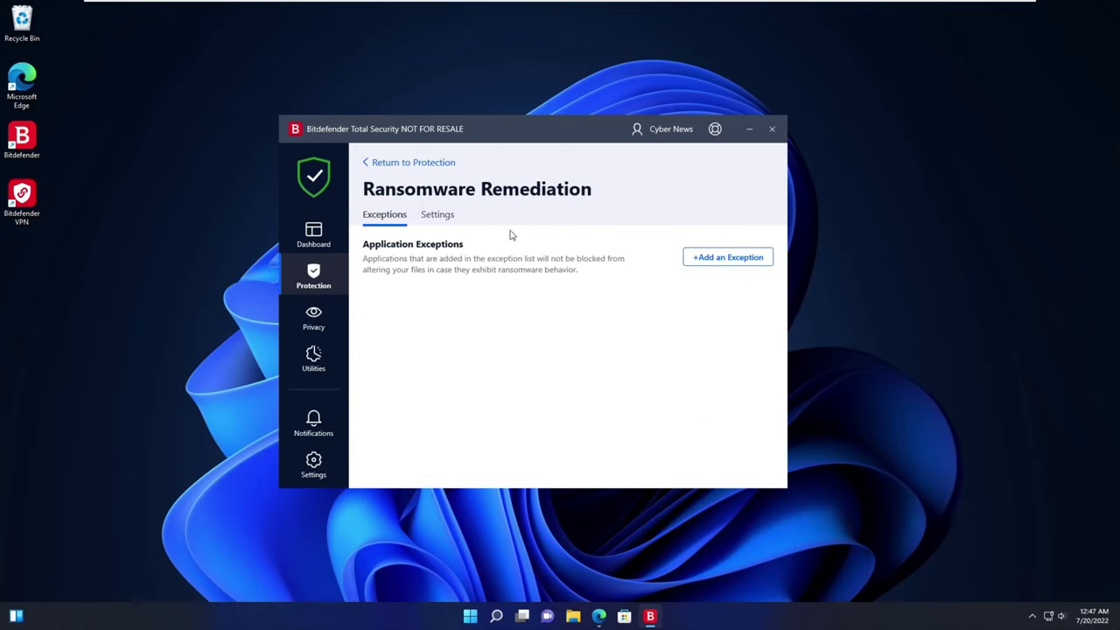
pyautogui.click(437, 219)
pyautogui.click(393, 219)
pyautogui.click(744, 259)
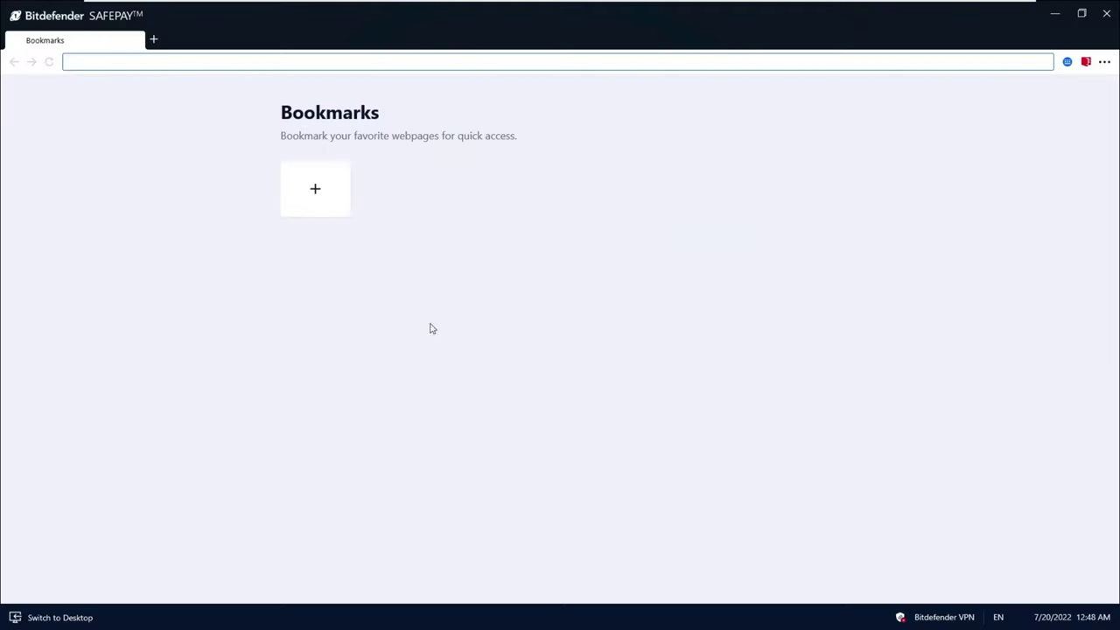
pyautogui.write('w')
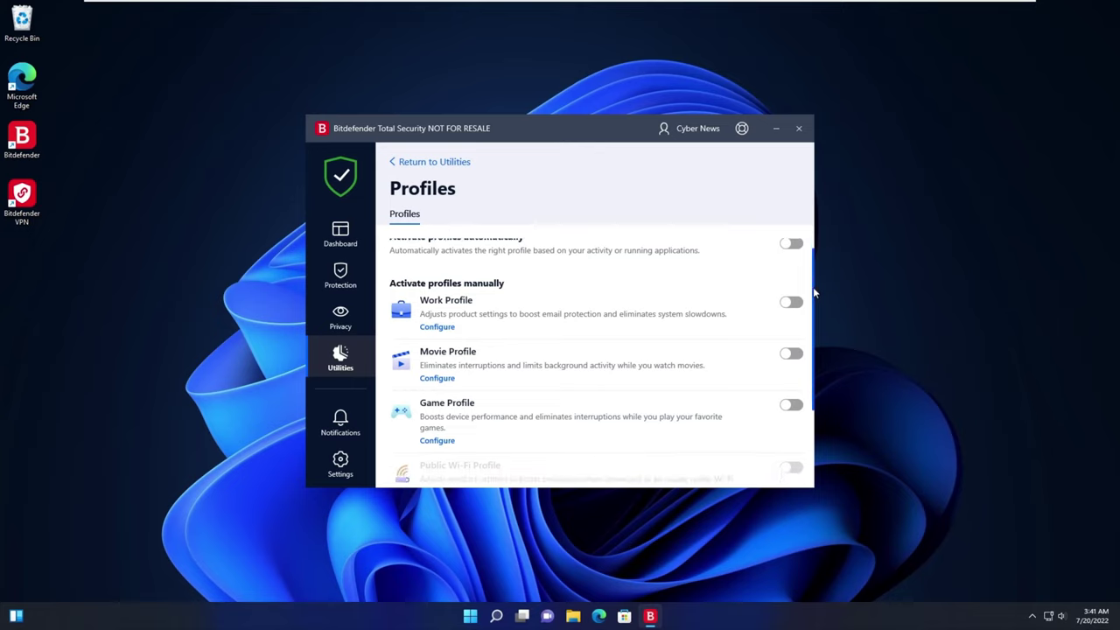
# Step: Scroll through the Work, Movie and Game profile toggles on the Profiles page
pyautogui.moveTo(814, 281); pyautogui.dragTo(812, 305)
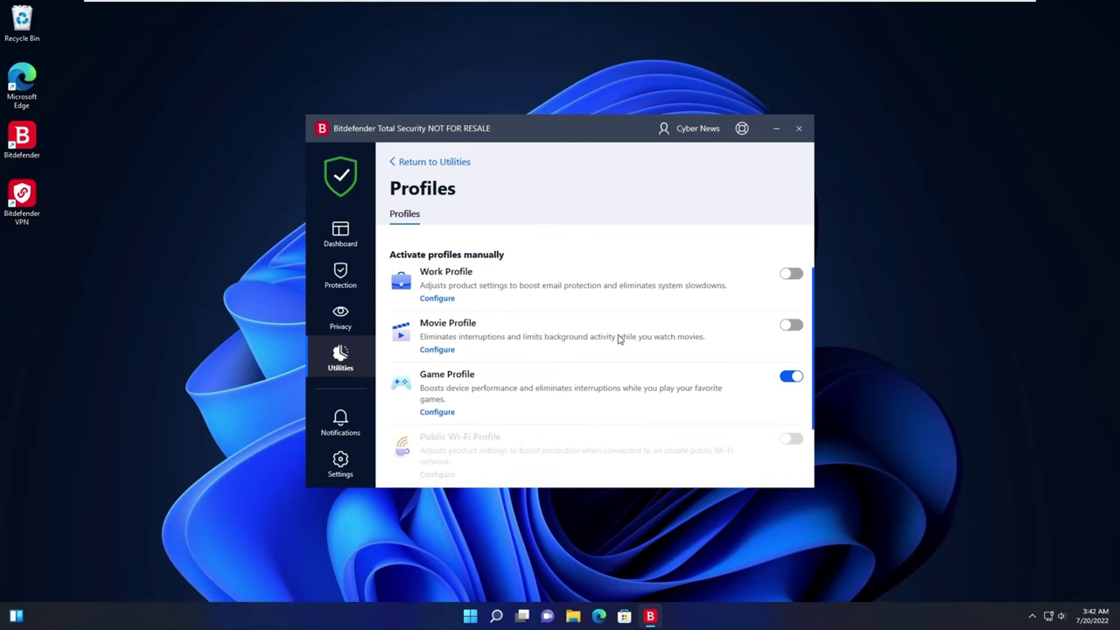
pyautogui.scroll(-2, 618, 339)
pyautogui.scroll(3, 618, 339)
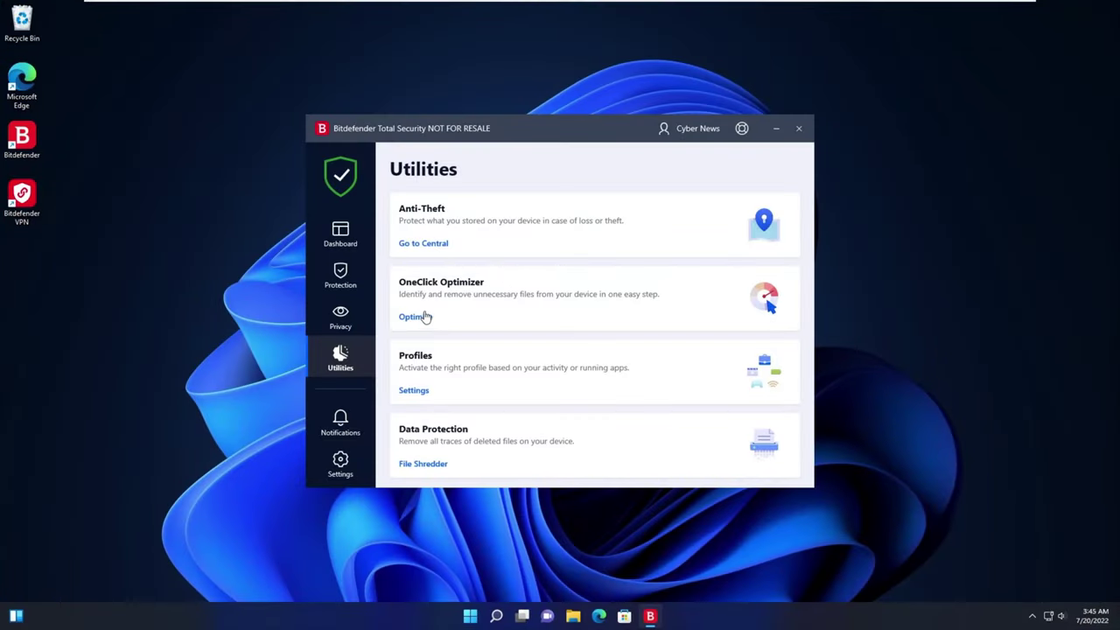
# Step: Run OneClick Optimizer from Utilities to fix the disk, registry and privacy issues found
pyautogui.click(418, 317)
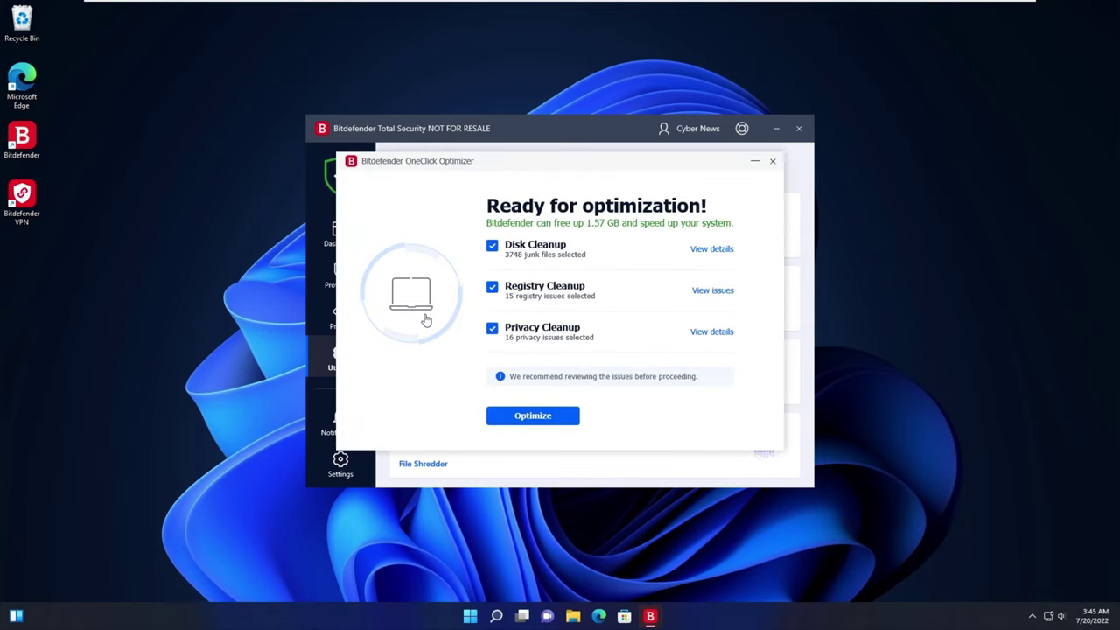
pyautogui.click(541, 420)
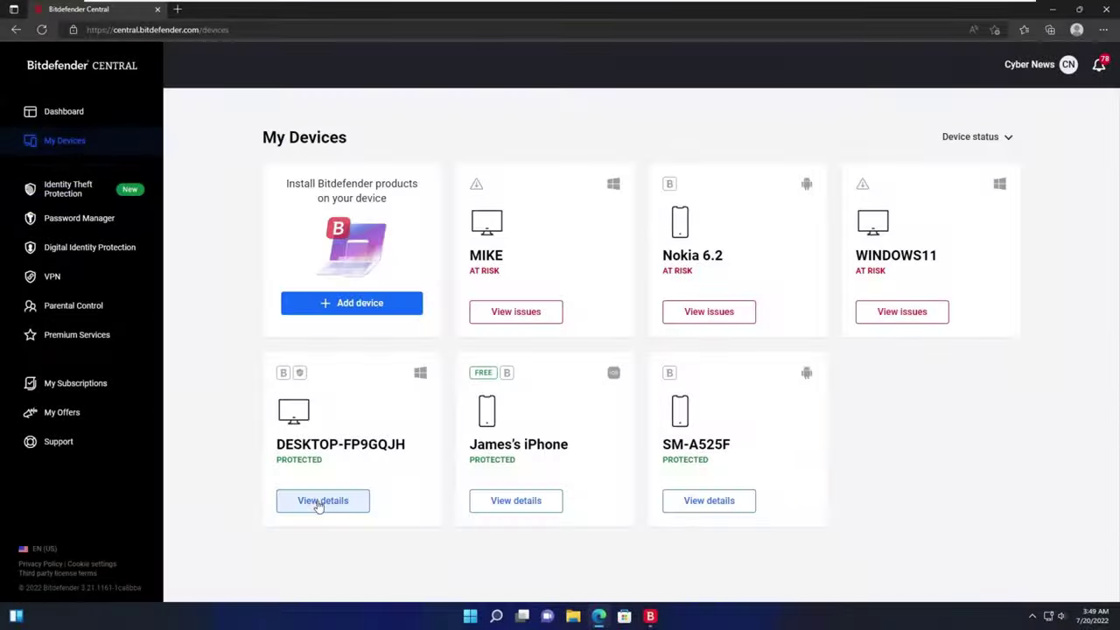
# Step: Send an Anti-Theft Locate device request for DESKTOP-FP9GQJH from My Devices
pyautogui.click(319, 500)
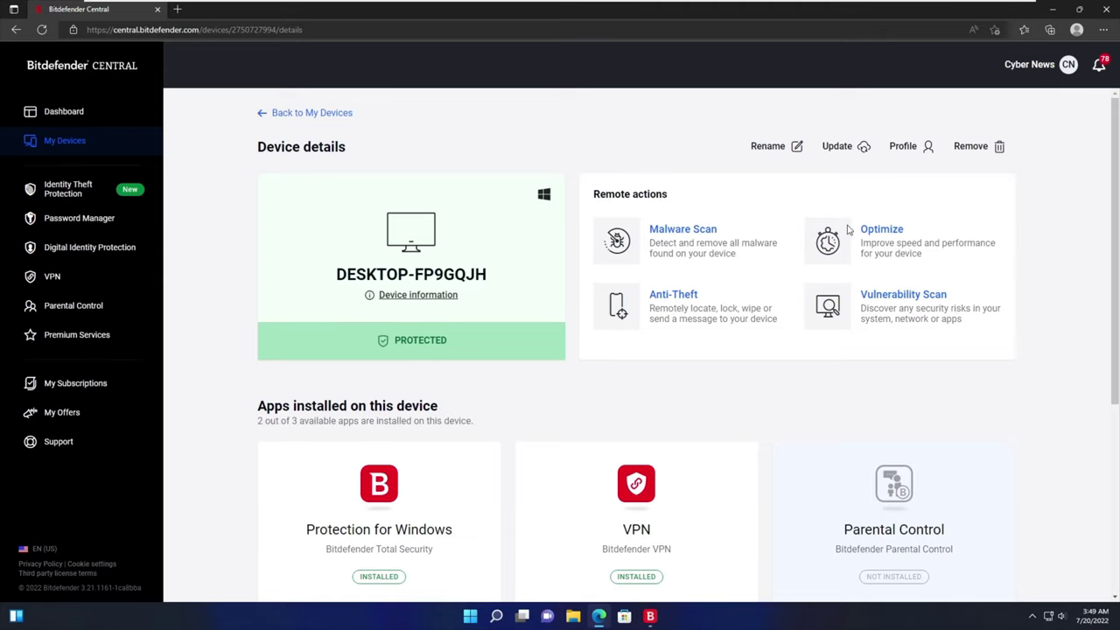
pyautogui.click(681, 301)
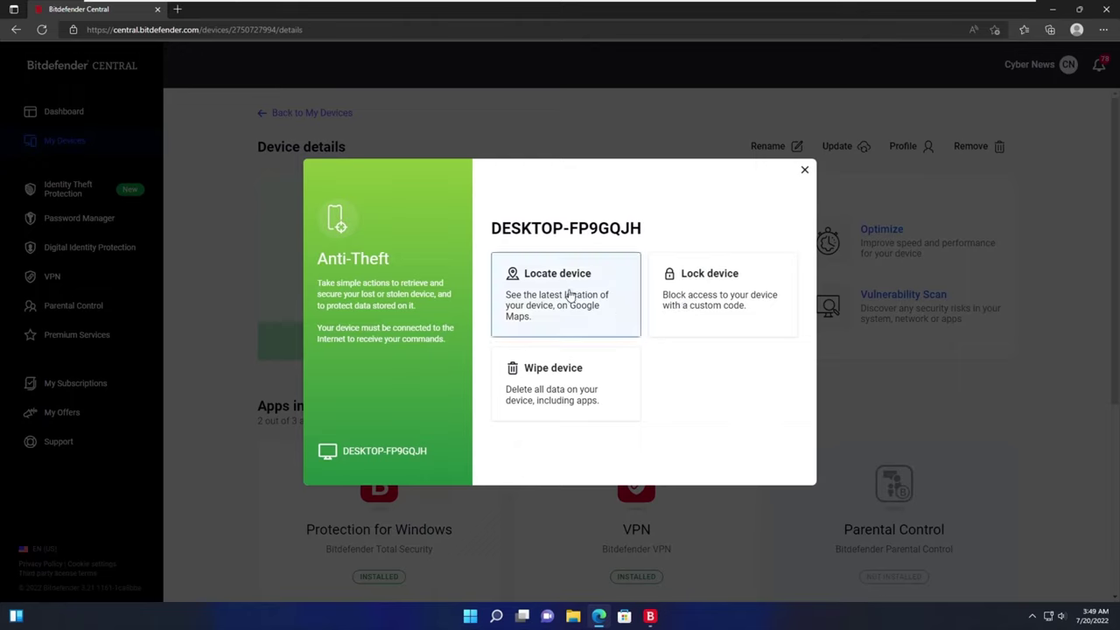
pyautogui.click(569, 295)
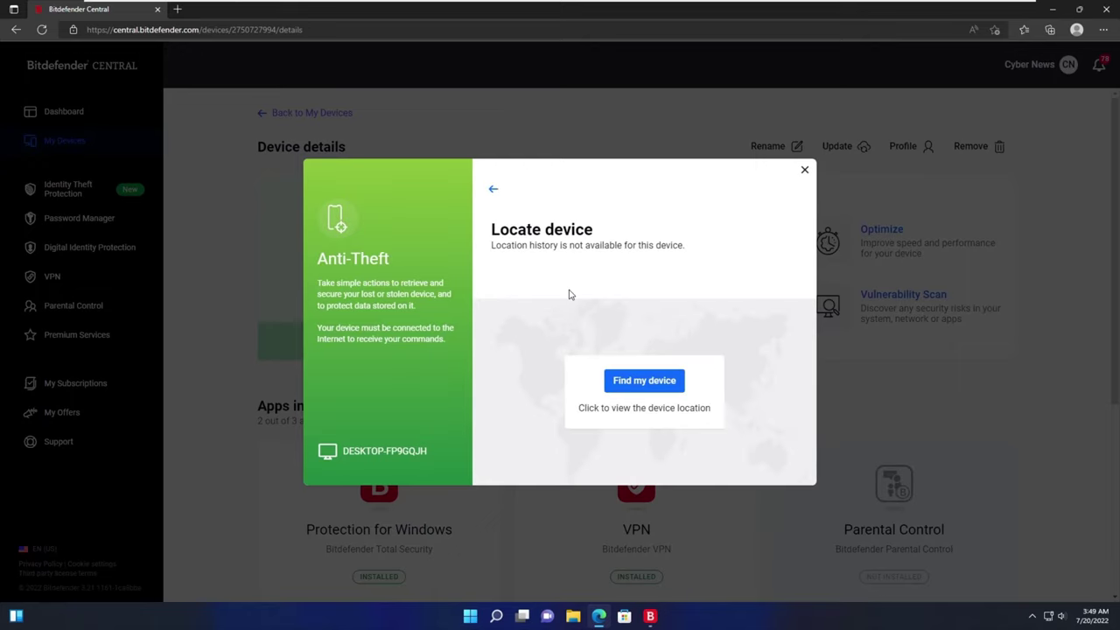
pyautogui.click(635, 382)
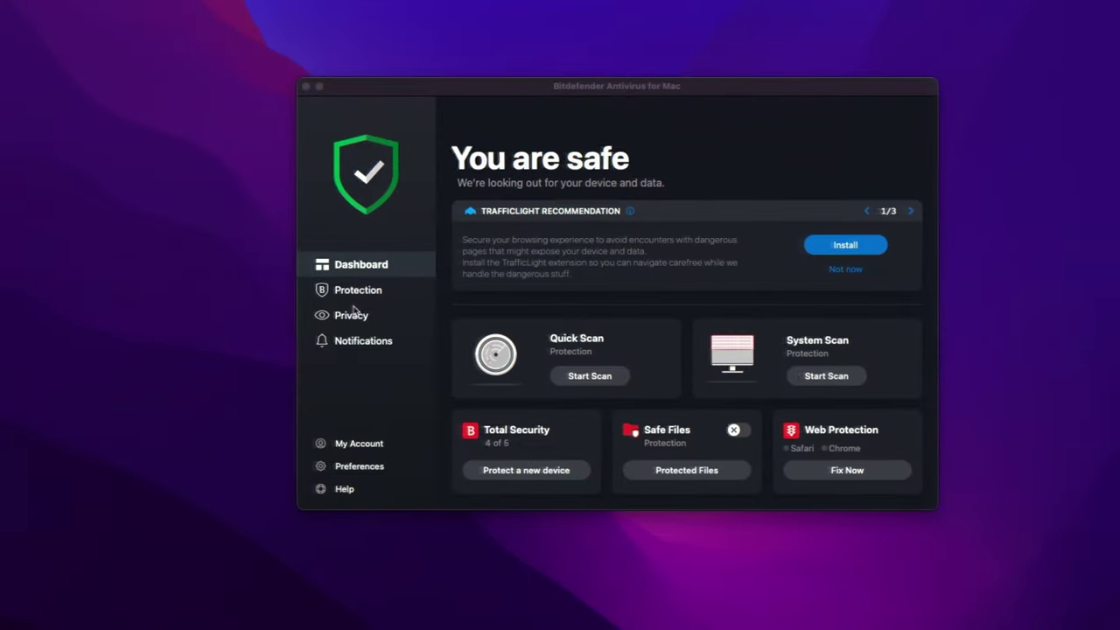
# Step: Step through the Mac app's Protection, Privacy and Notifications sidebar sections
pyautogui.click(364, 297)
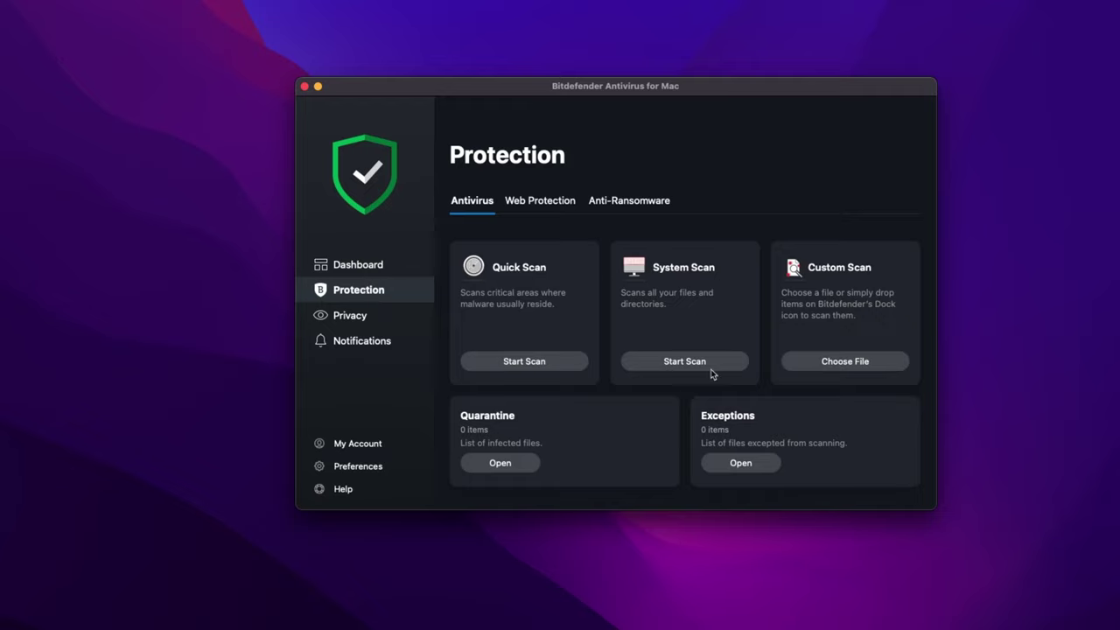
pyautogui.click(358, 316)
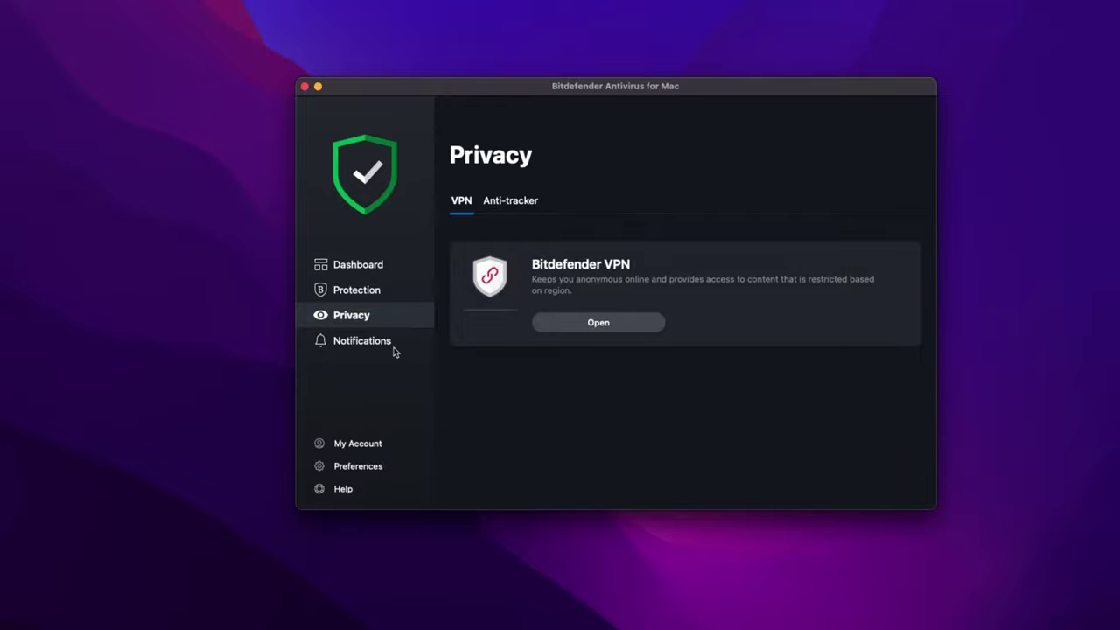
pyautogui.click(341, 345)
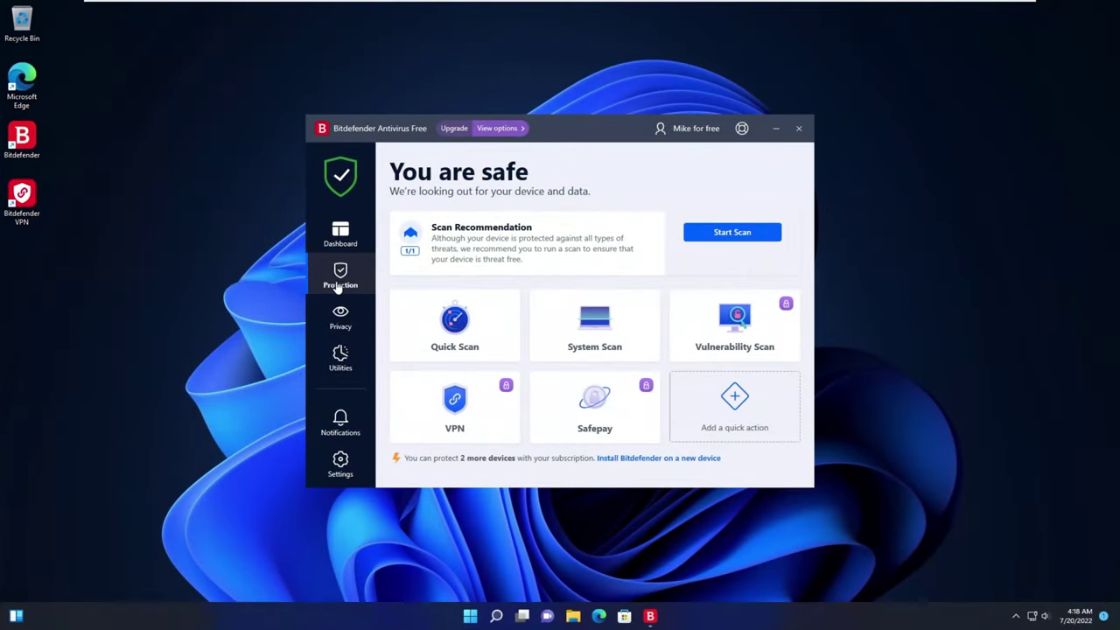
# Step: Show the Antivirus page with its Scans, Settings and Advanced tabs from Protection
pyautogui.click(341, 282)
pyautogui.click(432, 314)
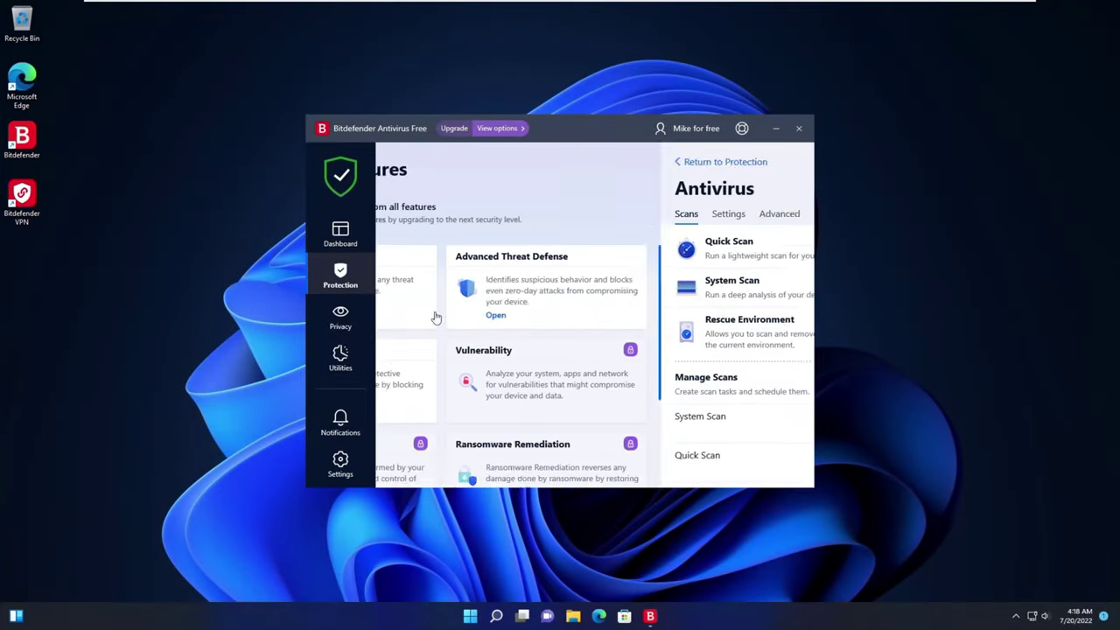